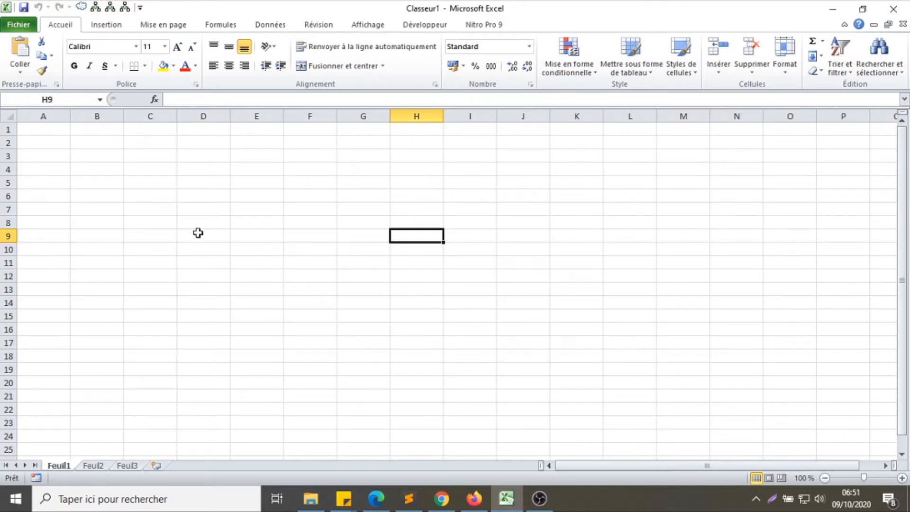
pyautogui.click(214, 180)
pyautogui.click(316, 173)
pyautogui.click(216, 170)
pyautogui.click(275, 177)
pyautogui.click(328, 185)
pyautogui.click(370, 206)
pyautogui.click(348, 194)
pyautogui.click(459, 186)
pyautogui.click(460, 197)
pyautogui.click(383, 180)
pyautogui.click(379, 195)
pyautogui.click(421, 196)
pyautogui.click(422, 172)
pyautogui.click(207, 159)
pyautogui.click(165, 182)
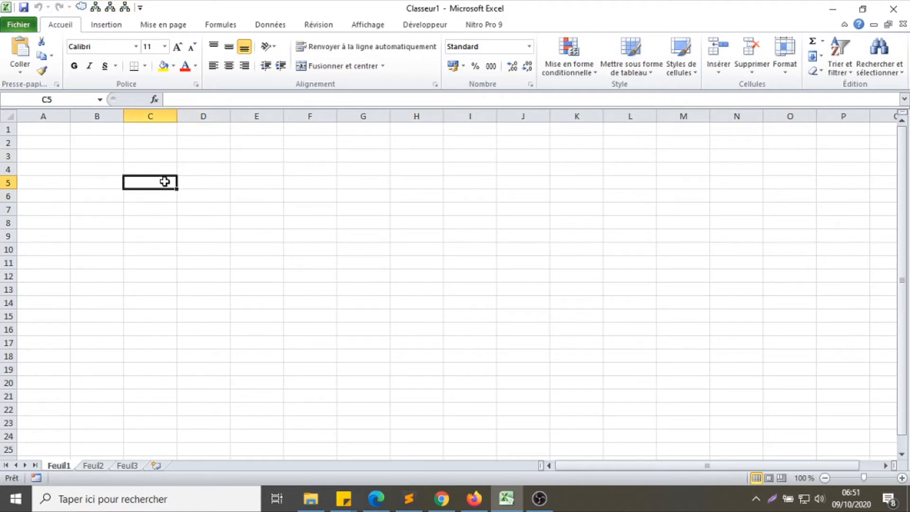
pyautogui.click(197, 186)
pyautogui.click(235, 208)
pyautogui.click(353, 211)
pyautogui.click(357, 246)
pyautogui.click(277, 209)
pyautogui.click(215, 192)
pyautogui.click(159, 174)
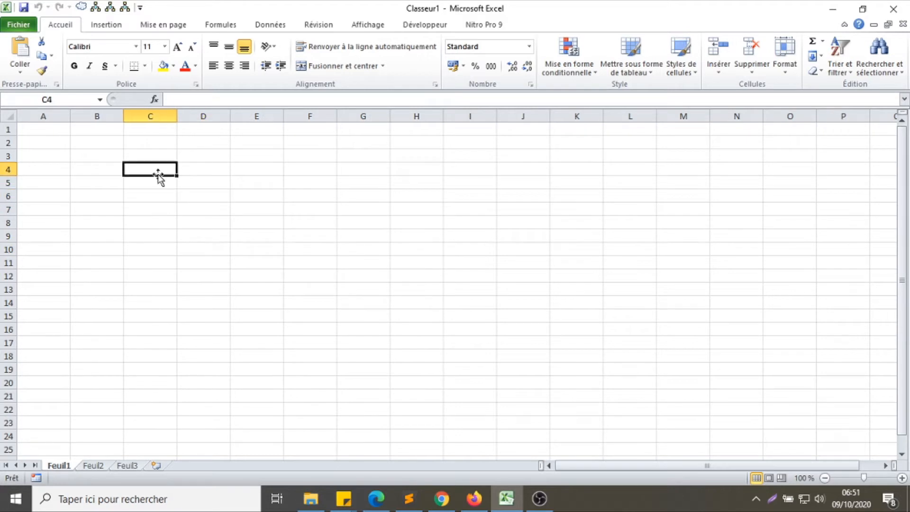
pyautogui.click(221, 179)
pyautogui.click(288, 208)
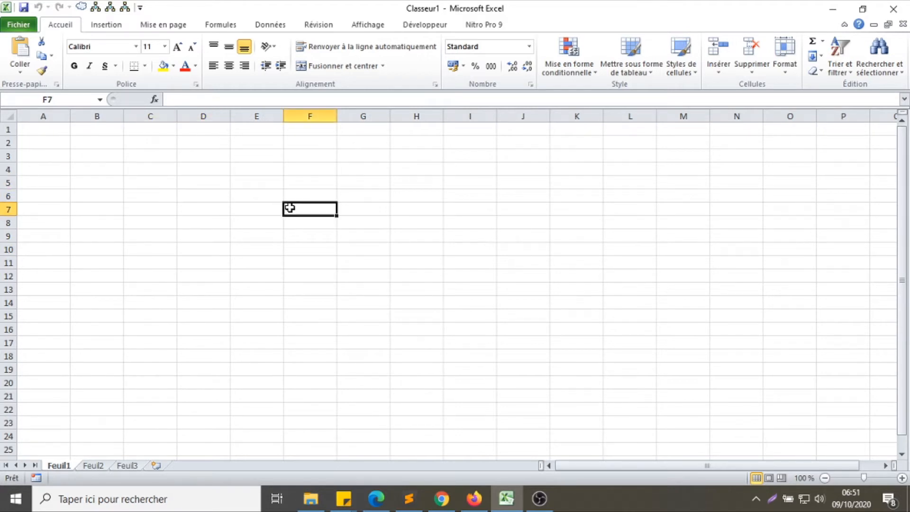
pyautogui.click(361, 211)
pyautogui.click(326, 209)
pyautogui.click(198, 167)
pyautogui.click(249, 172)
pyautogui.click(323, 173)
pyautogui.click(341, 210)
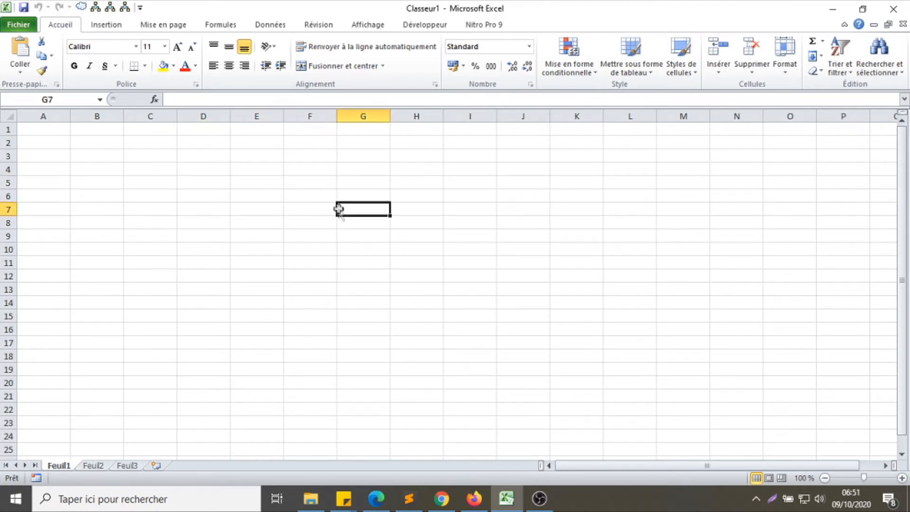
pyautogui.click(413, 221)
pyautogui.click(473, 263)
pyautogui.click(521, 237)
pyautogui.click(433, 185)
pyautogui.click(275, 199)
pyautogui.click(166, 220)
pyautogui.click(235, 264)
pyautogui.click(303, 225)
pyautogui.click(239, 197)
pyautogui.click(202, 182)
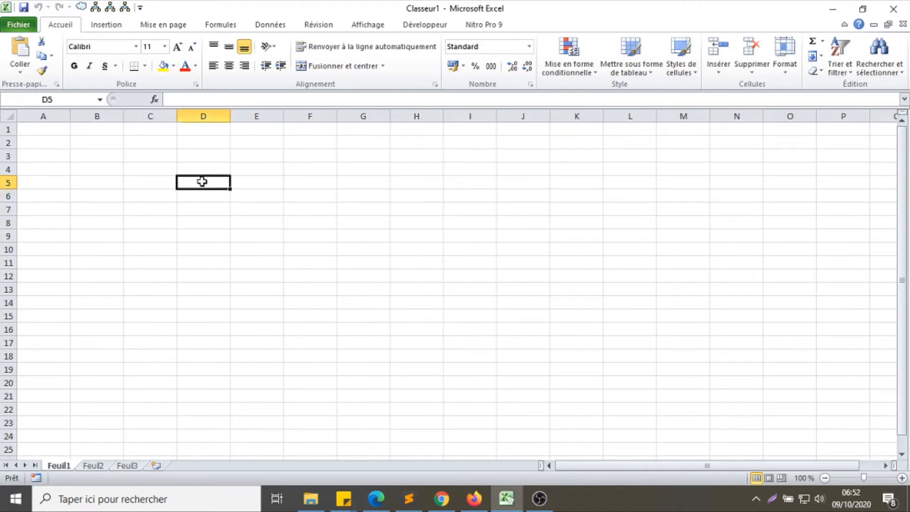
# Select cell E5, and highlight in turn the whole of column E and the whole of row 5.
pyautogui.click(262, 179)
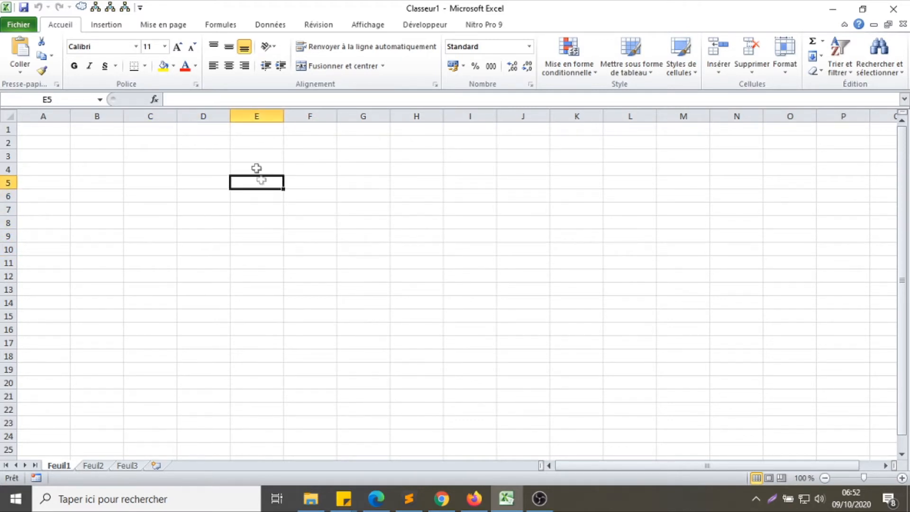
pyautogui.click(259, 114)
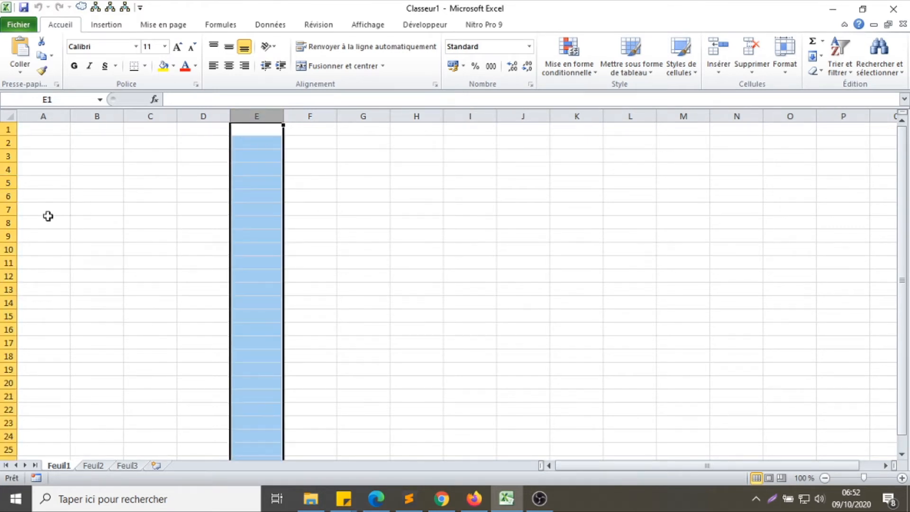
pyautogui.click(7, 183)
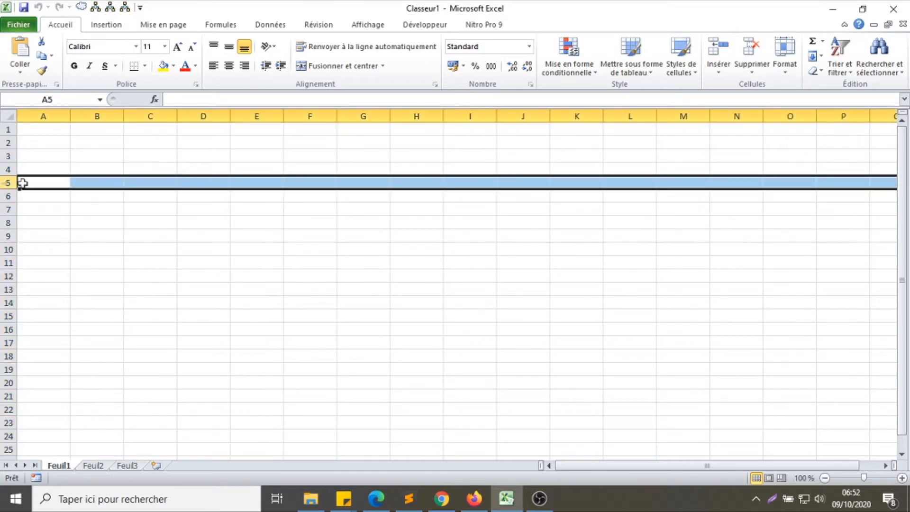
# Enter the text CABRO in cell E4 and reselect the cell to check its content.
pyautogui.click(251, 168)
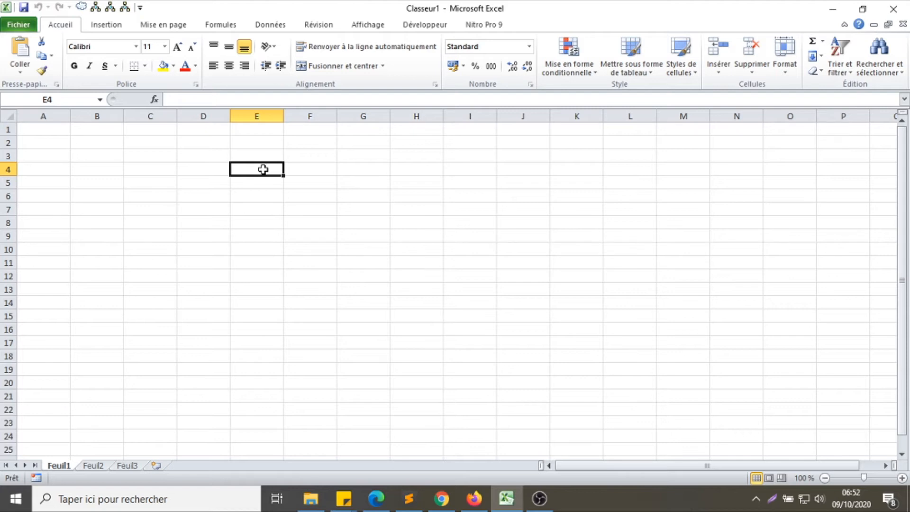
pyautogui.write('CABRO')
pyautogui.press('Return')
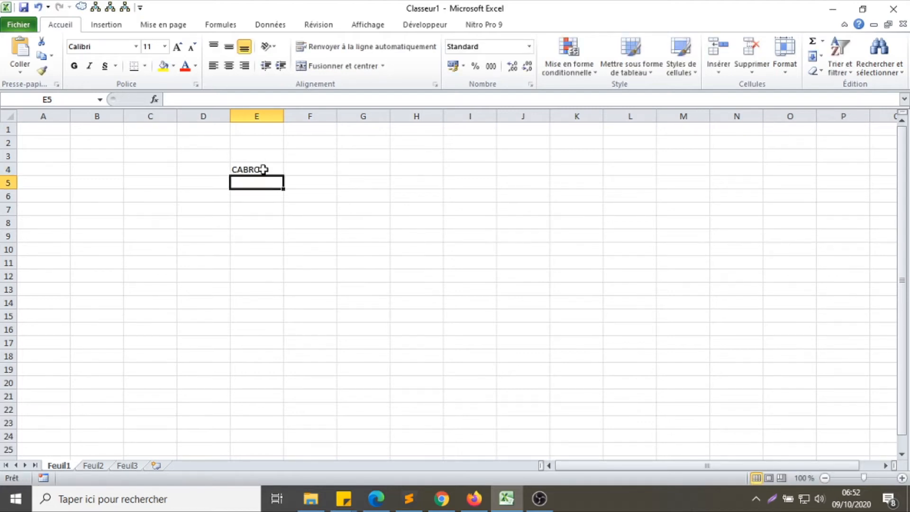
pyautogui.click(252, 169)
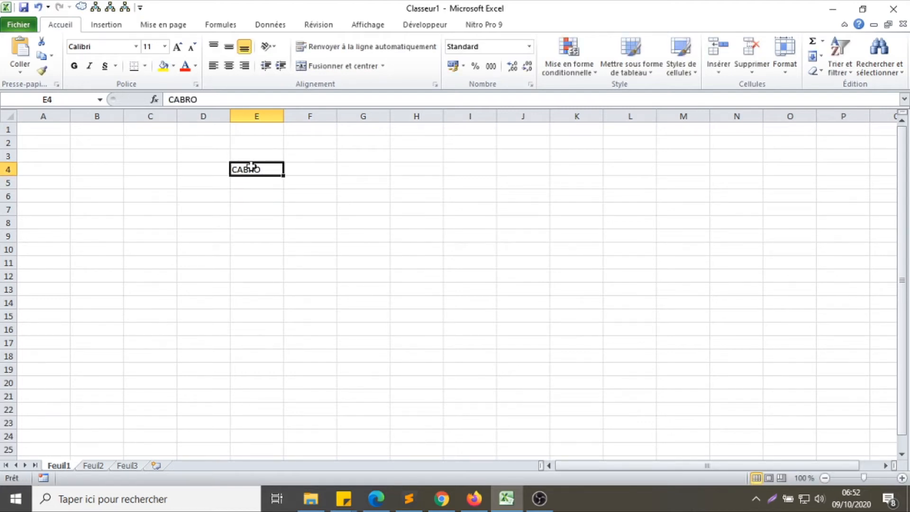
pyautogui.click(255, 198)
pyautogui.click(243, 171)
# Enter the number 1234567 in cell G7.
pyautogui.click(371, 204)
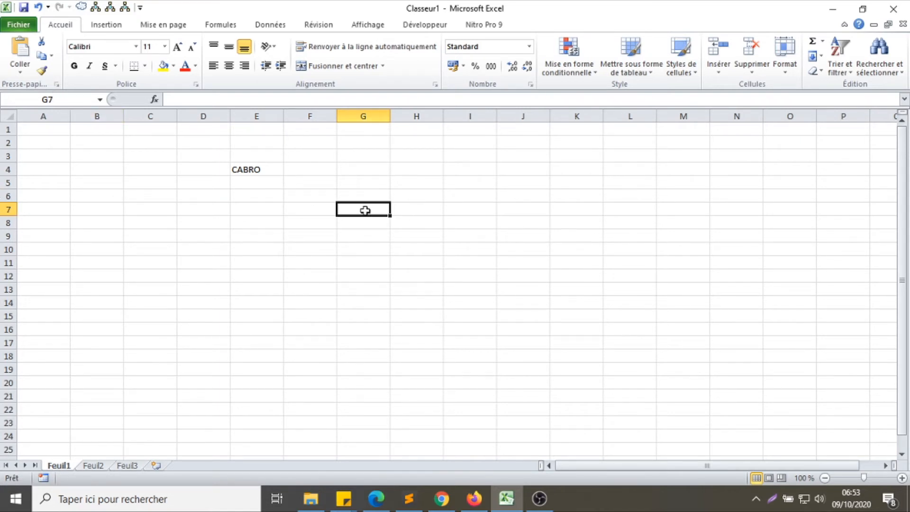
pyautogui.write('123')
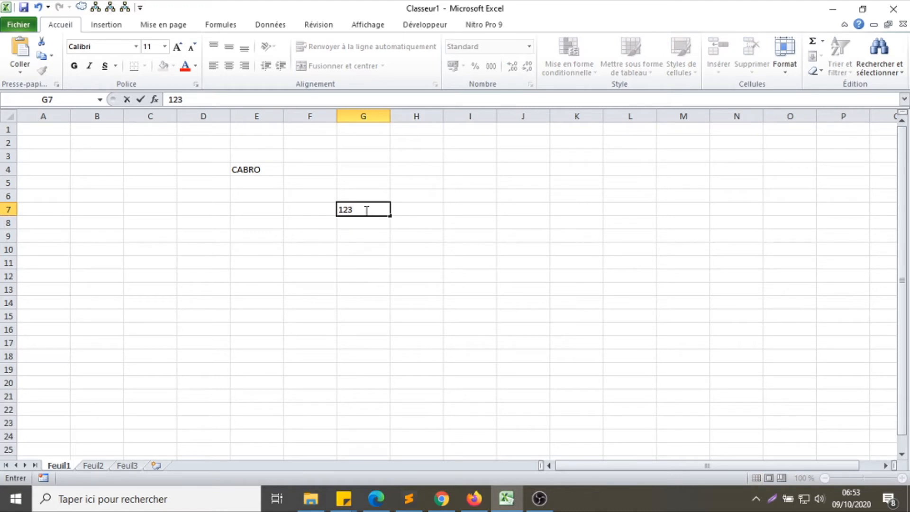
pyautogui.write('4567')
pyautogui.press('Return')
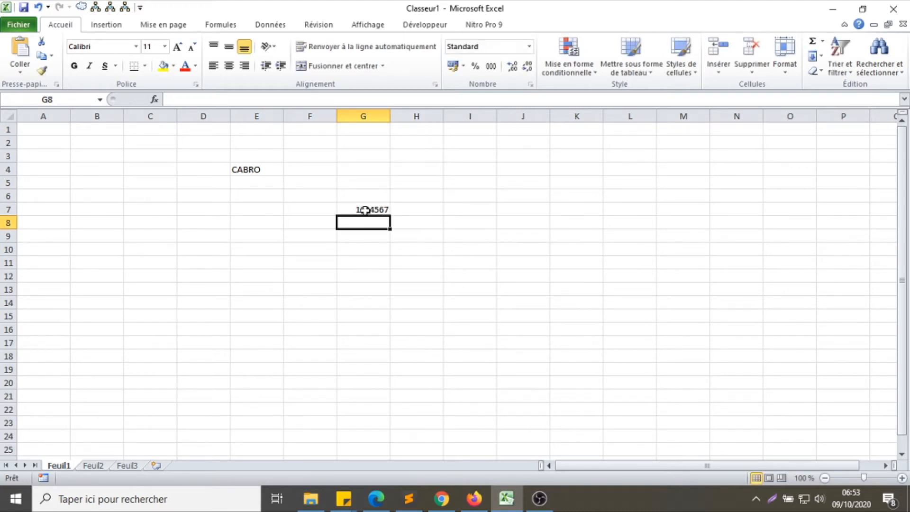
# Compare how the text in cell E4 and the number in cell G7 are aligned by selecting each alternately.
pyautogui.click(252, 170)
pyautogui.click(385, 212)
pyautogui.click(241, 169)
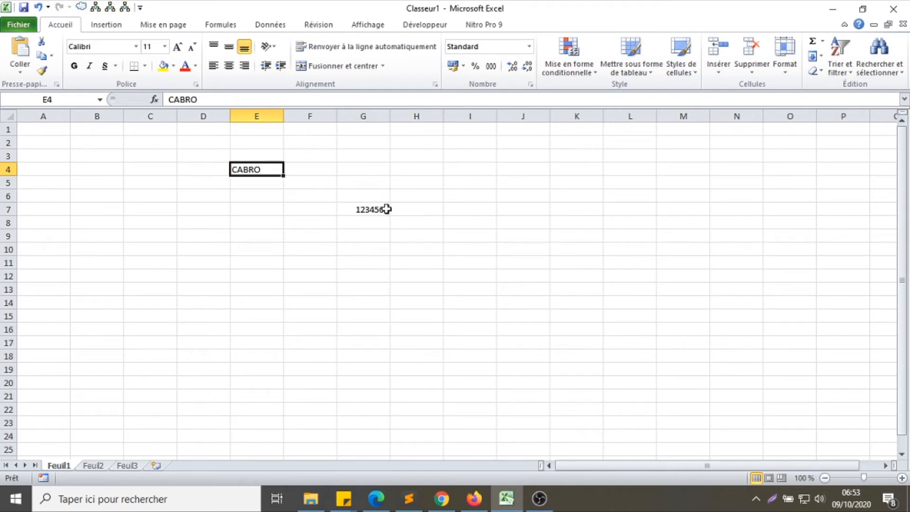
pyautogui.click(373, 207)
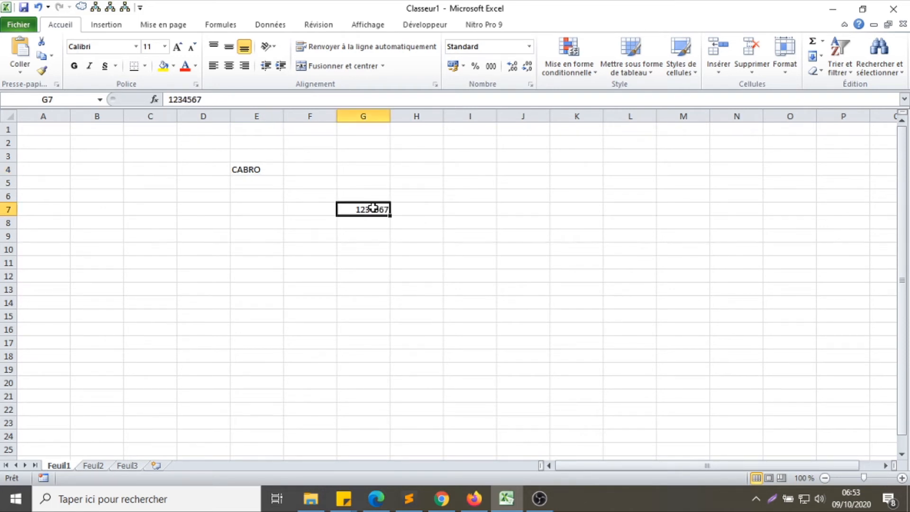
pyautogui.click(249, 170)
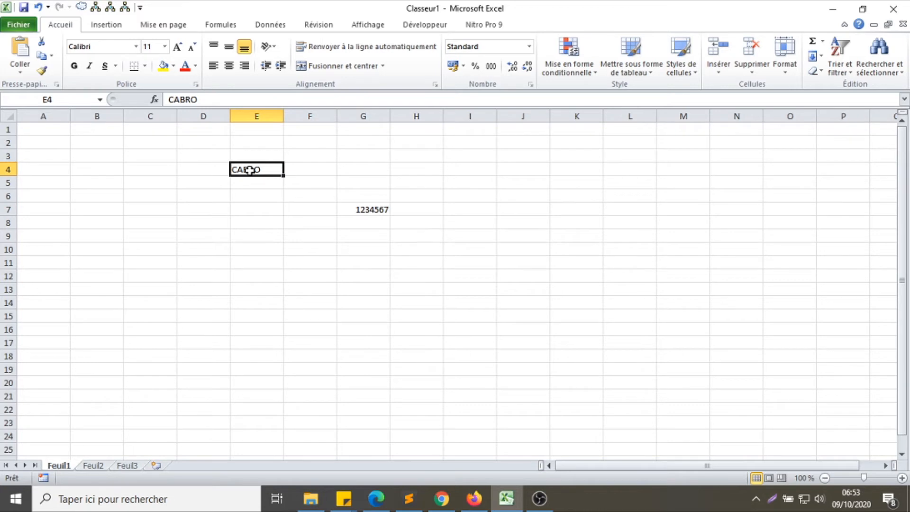
pyautogui.click(361, 209)
pyautogui.click(250, 169)
pyautogui.click(365, 207)
pyautogui.click(280, 172)
pyautogui.click(363, 219)
pyautogui.click(371, 212)
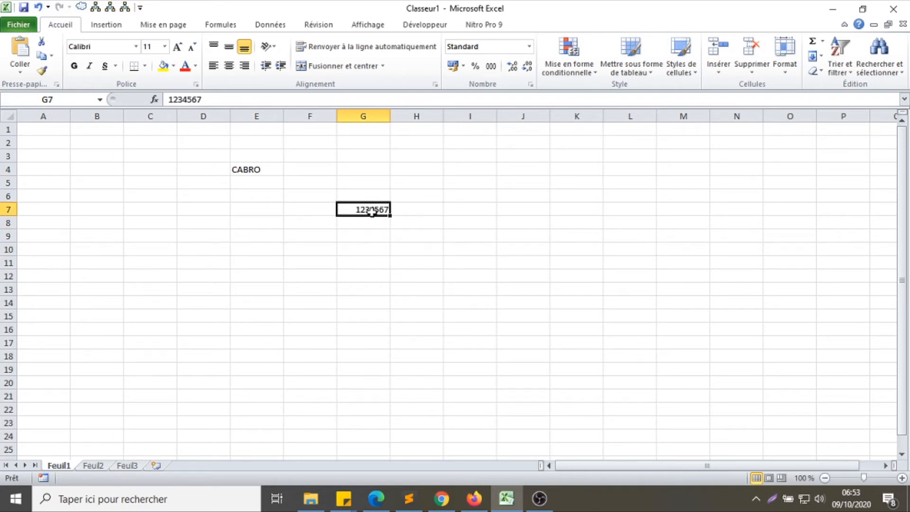
# Enter the text ENTREPRISE in cell I10 through the formula bar.
pyautogui.click(461, 248)
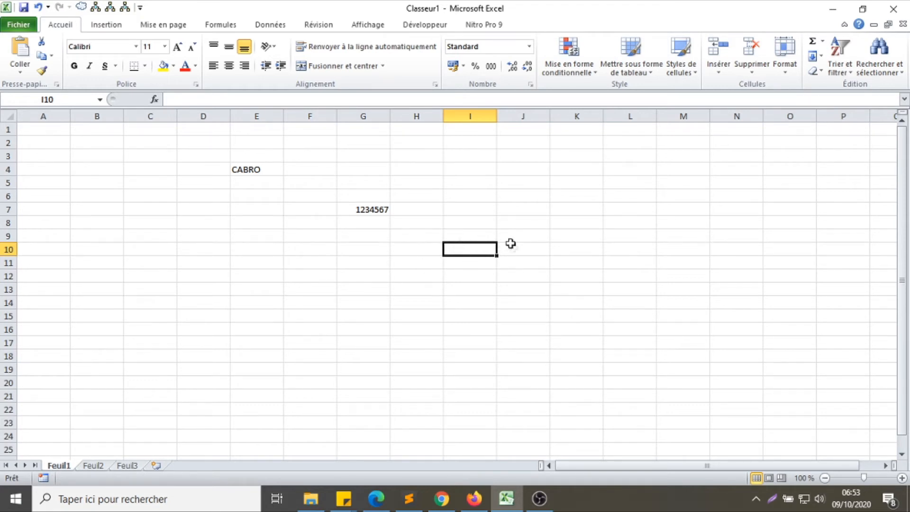
pyautogui.click(189, 100)
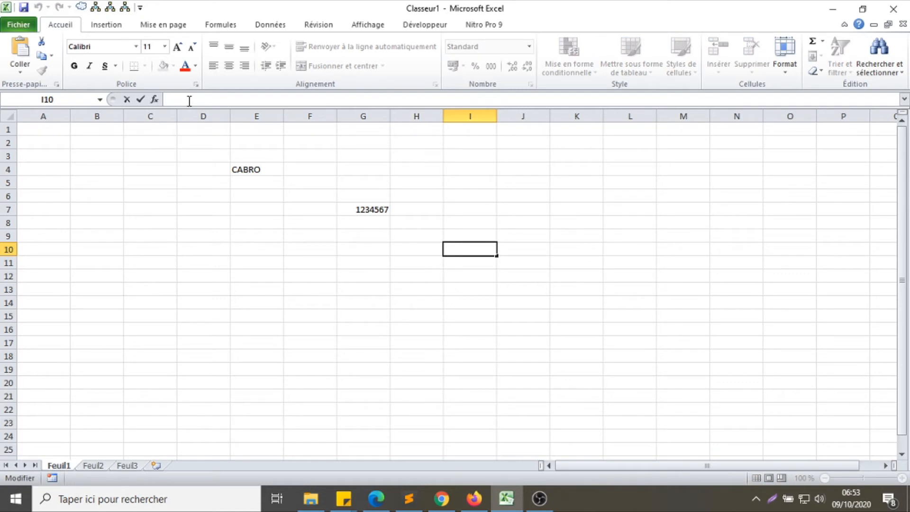
pyautogui.write('ENTREPRISE')
pyautogui.press('Return')
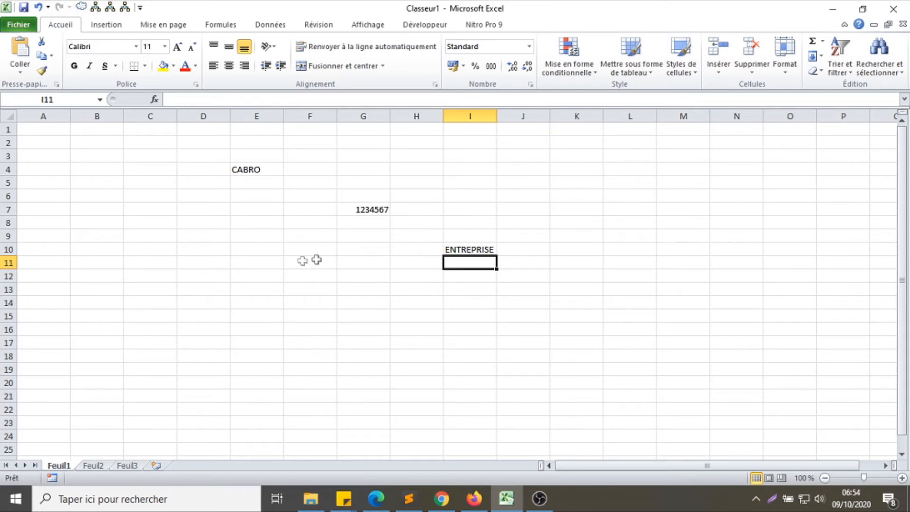
# Enter an eight-digit number in cell K6 through the formula bar.
pyautogui.click(586, 196)
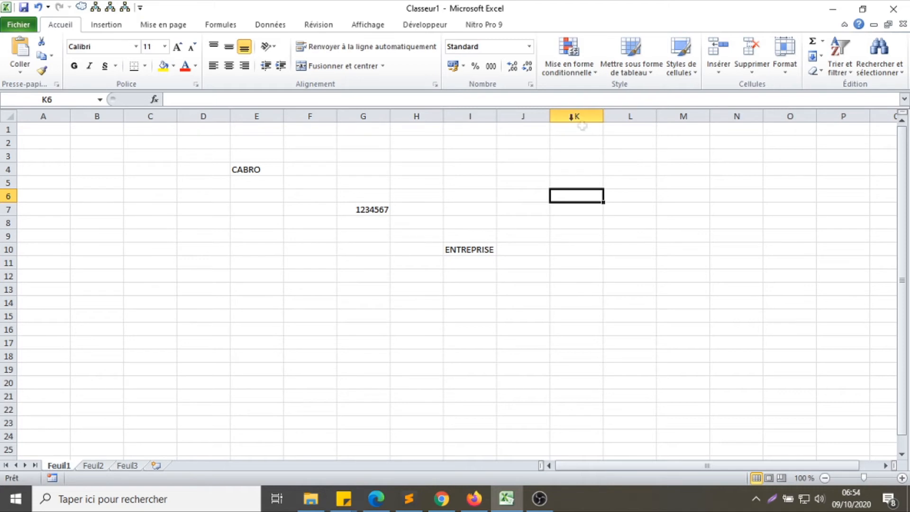
pyautogui.click(380, 100)
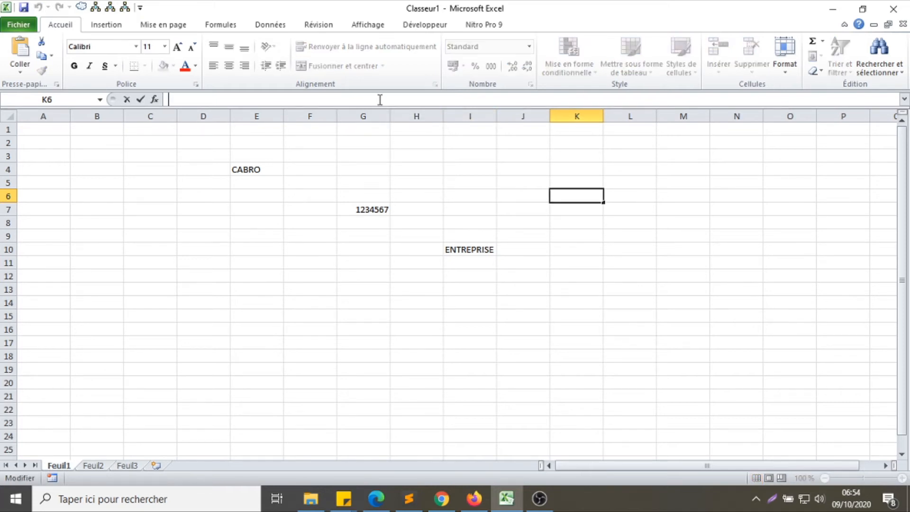
pyautogui.write('62640129')
pyautogui.press('Return')
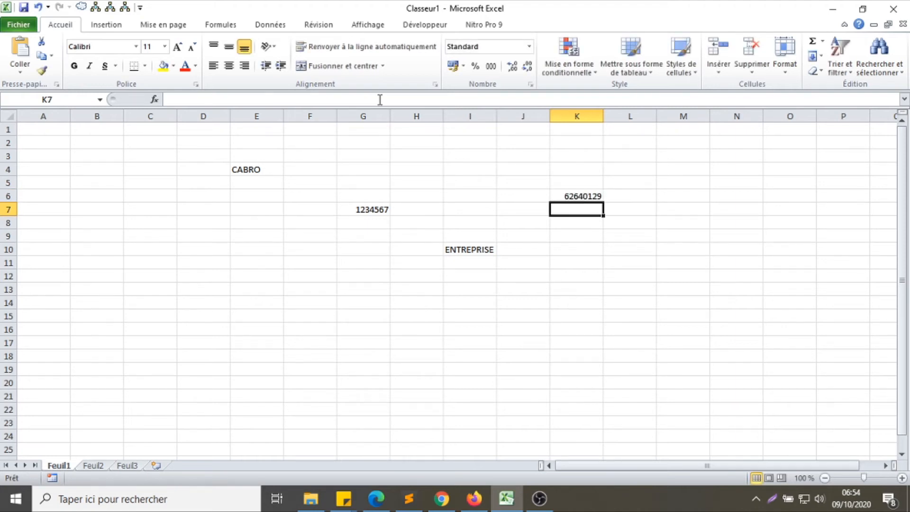
# Highlight the worksheet area around all the entries with range selections such as D3:N15 and D3:L16, and inspect cells E4 and G7.
pyautogui.moveTo(226, 156); pyautogui.dragTo(731, 313)
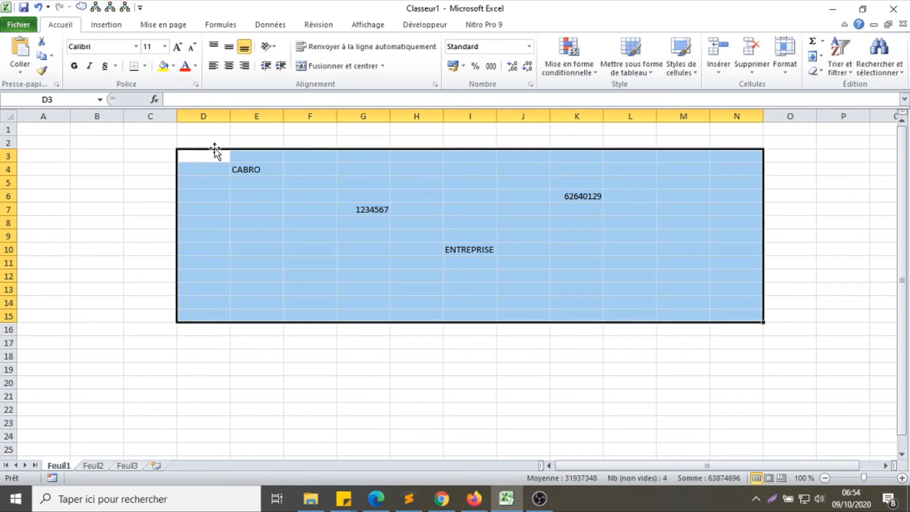
pyautogui.click(251, 174)
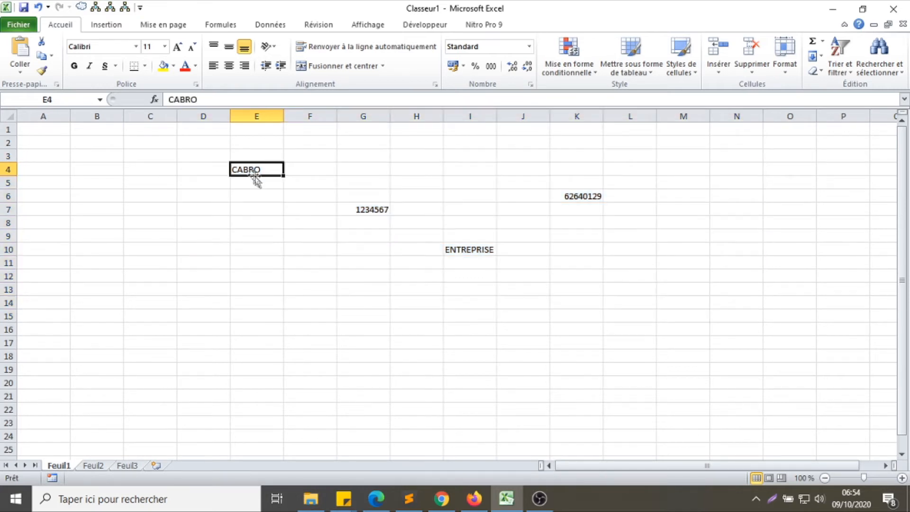
pyautogui.moveTo(222, 156); pyautogui.dragTo(614, 323)
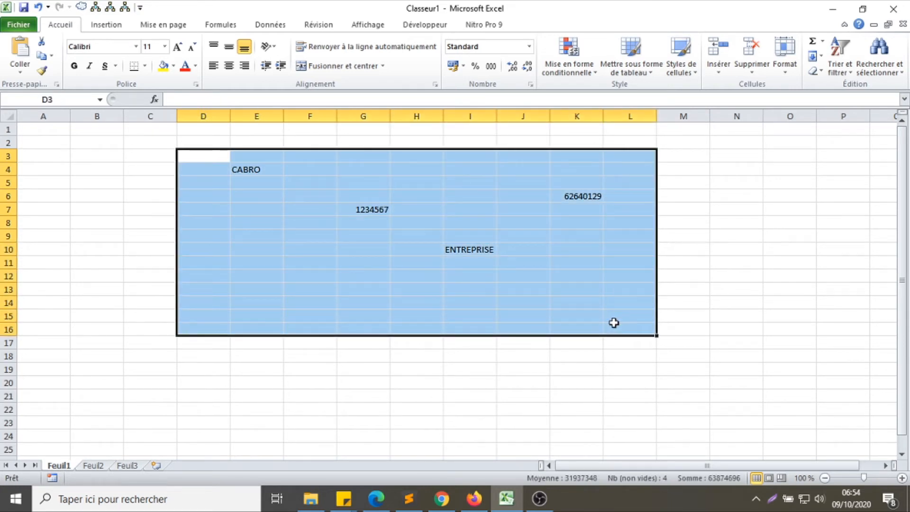
pyautogui.click(253, 174)
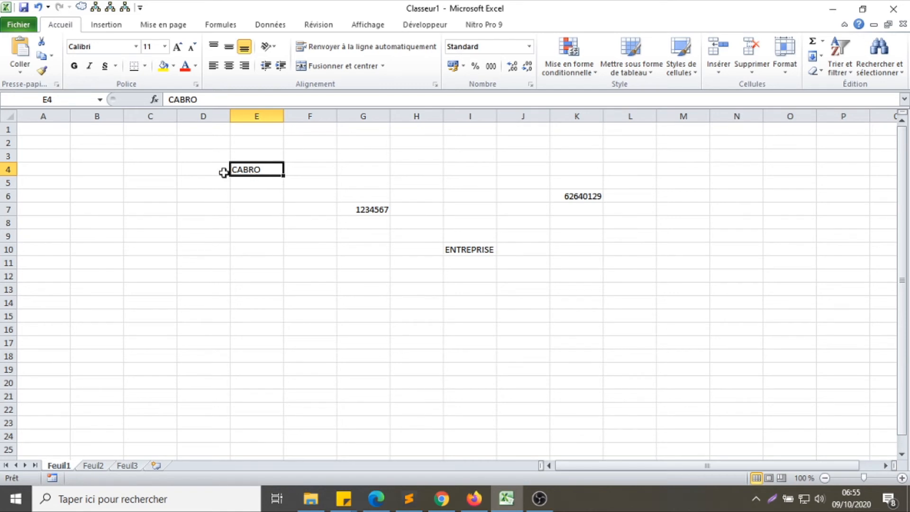
pyautogui.click(361, 208)
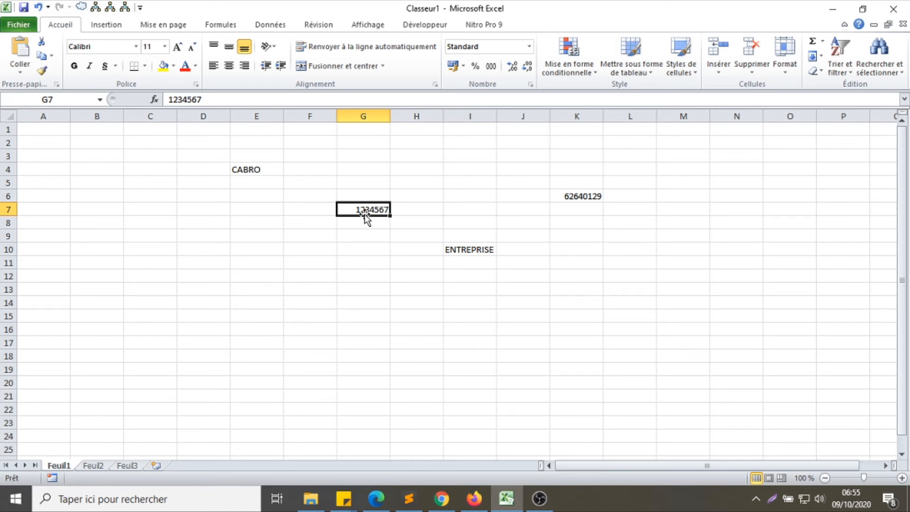
pyautogui.moveTo(206, 133); pyautogui.dragTo(692, 385)
pyautogui.click(508, 329)
pyautogui.moveTo(204, 156); pyautogui.dragTo(637, 326)
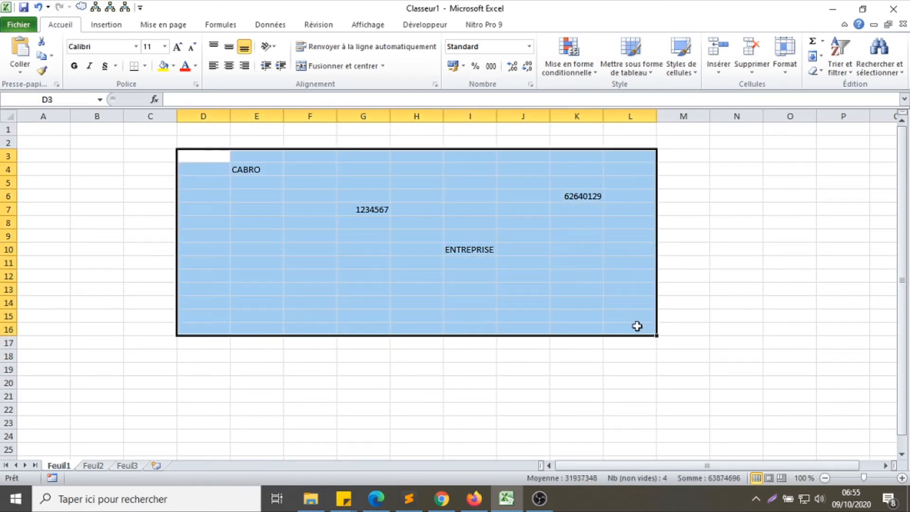
pyautogui.click(120, 180)
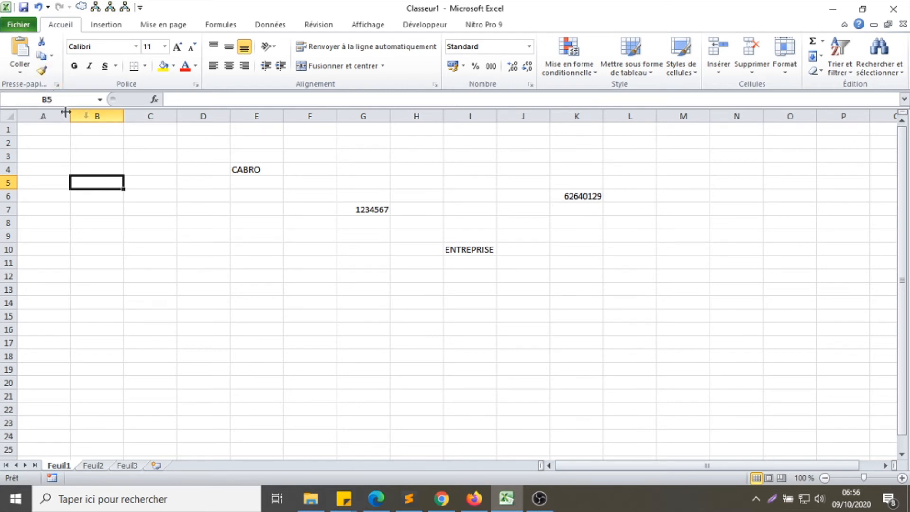
pyautogui.click(338, 355)
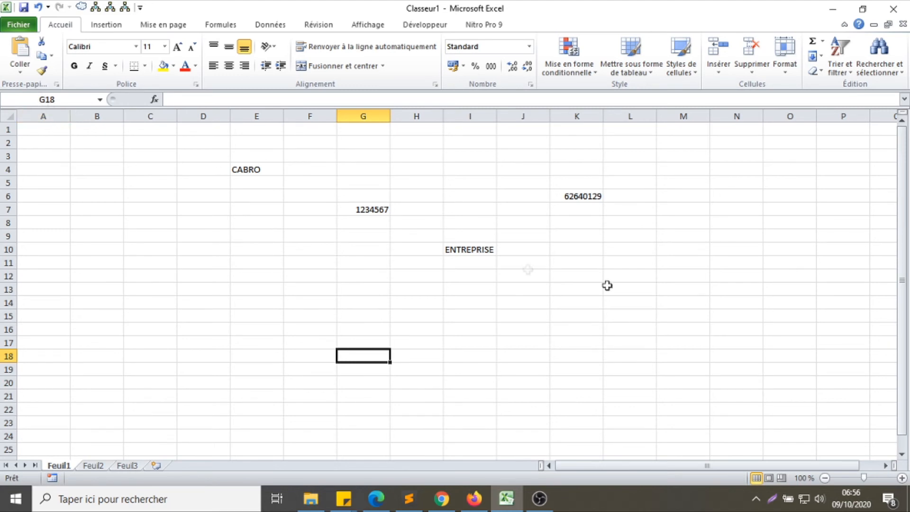
pyautogui.click(786, 353)
pyautogui.click(815, 226)
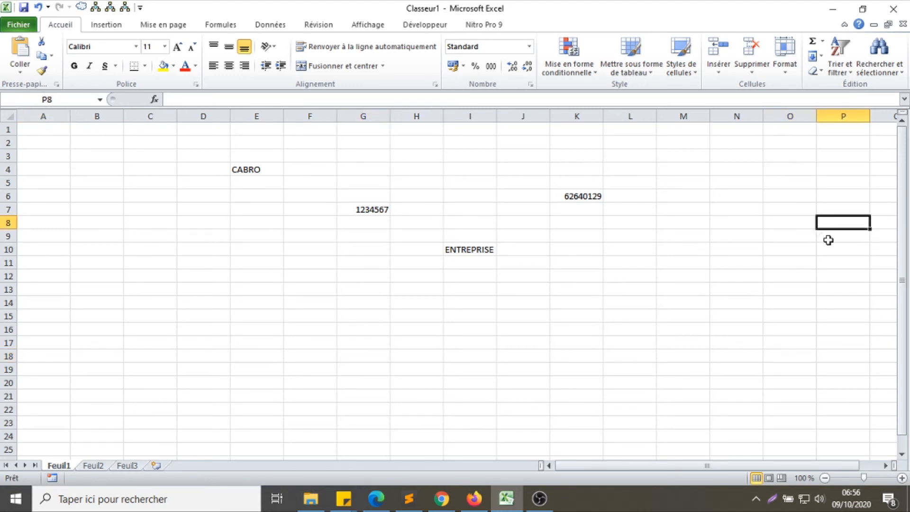
pyautogui.click(753, 273)
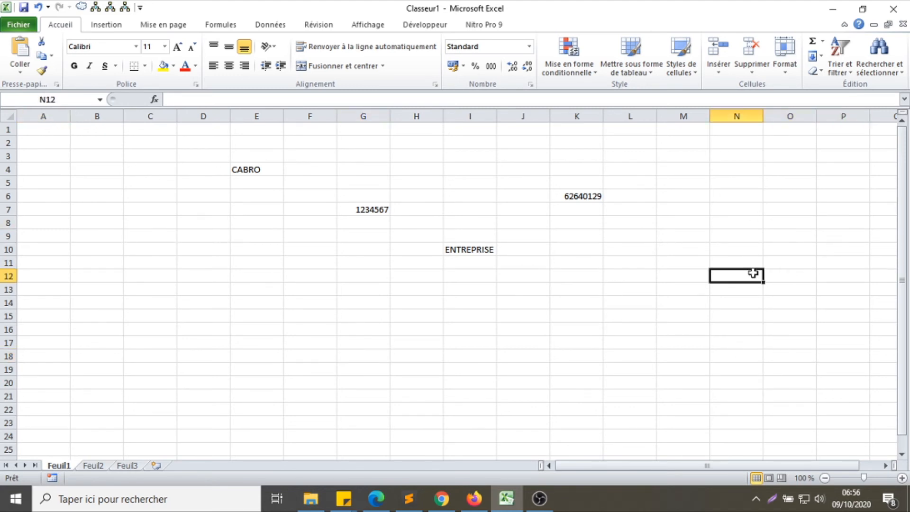
pyautogui.click(878, 466)
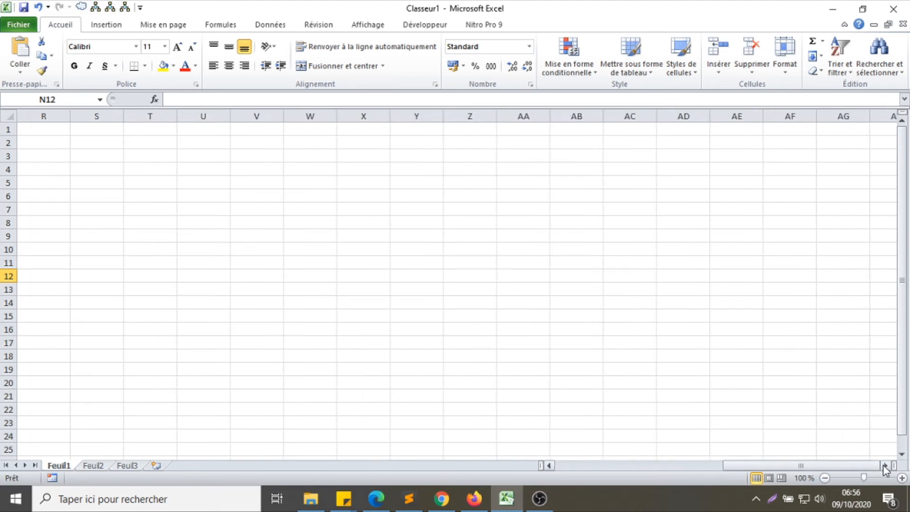
# Examine how far the worksheet extends across columns up to DX and down to row 55, selecting cell DU12 and returning to column A.
pyautogui.click(884, 466)
pyautogui.click(884, 466)
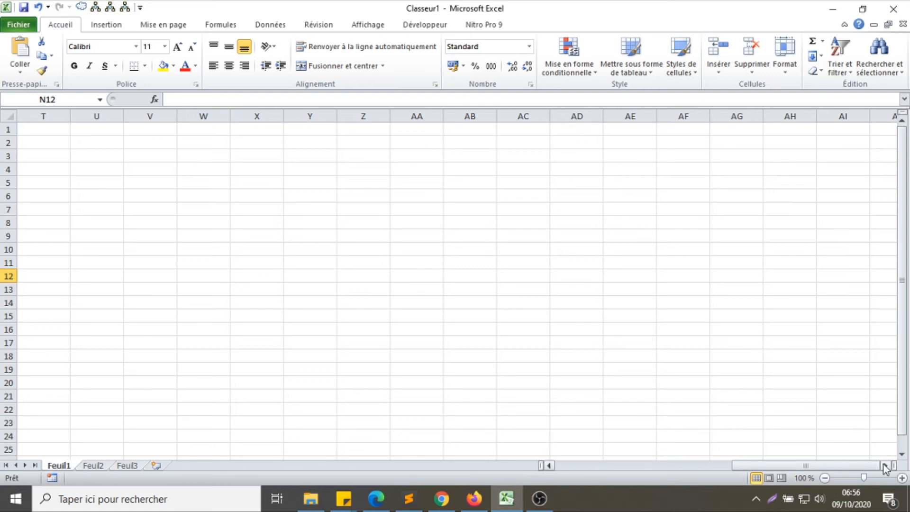
pyautogui.moveTo(885, 469); pyautogui.dragTo(886, 471)
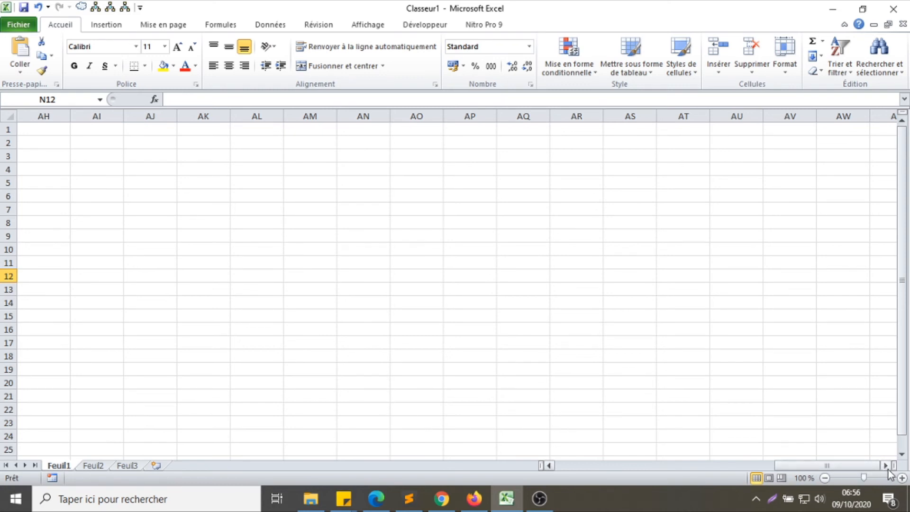
pyautogui.moveTo(885, 469); pyautogui.dragTo(885, 470)
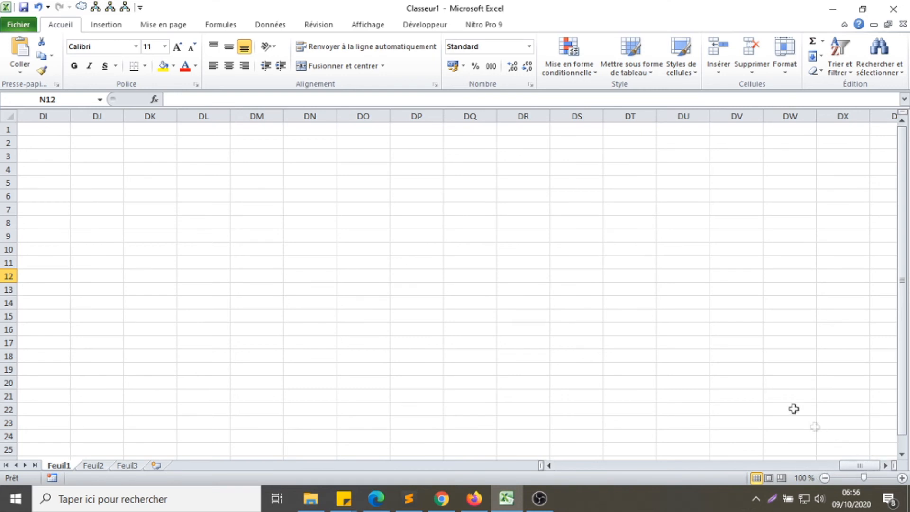
pyautogui.click(674, 273)
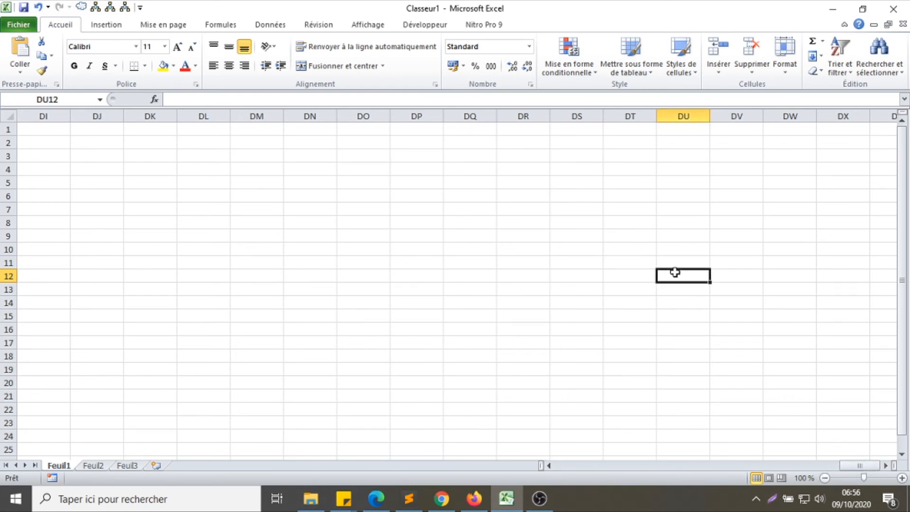
pyautogui.press('Home')
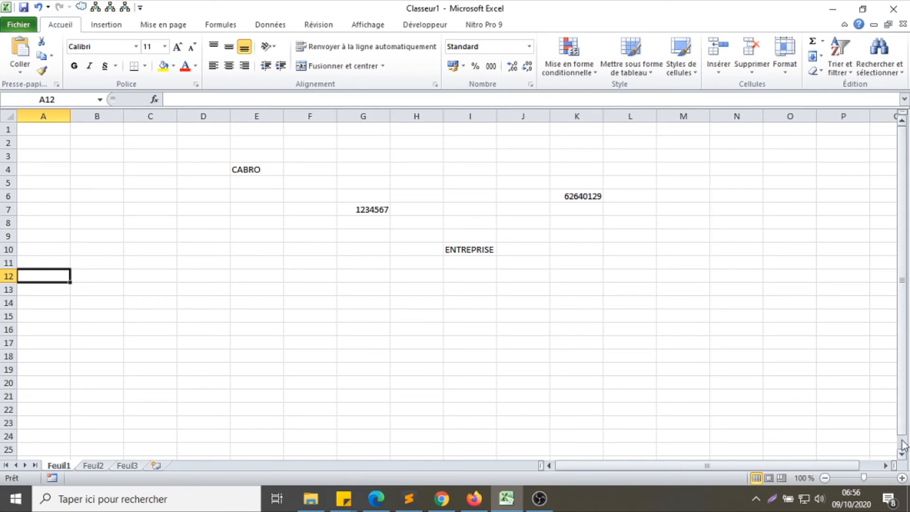
pyautogui.moveTo(902, 455); pyautogui.dragTo(902, 456)
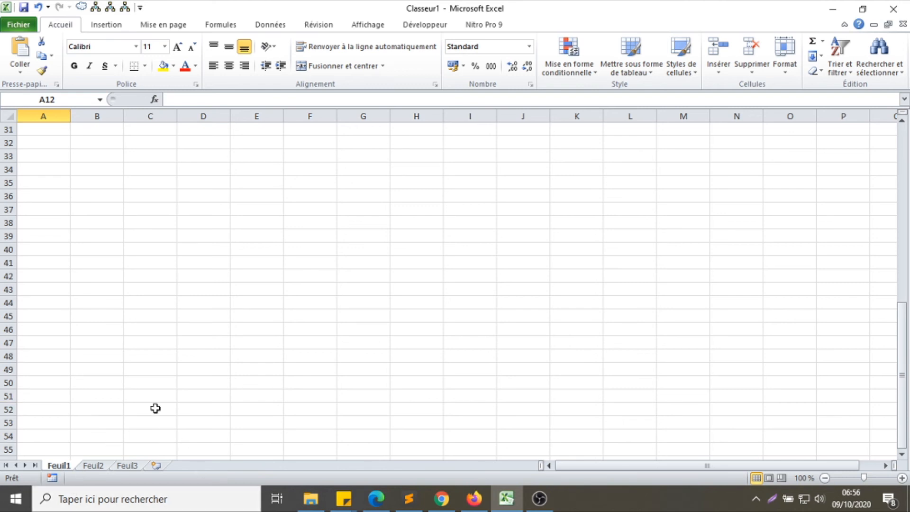
pyautogui.moveTo(902, 374); pyautogui.dragTo(901, 199)
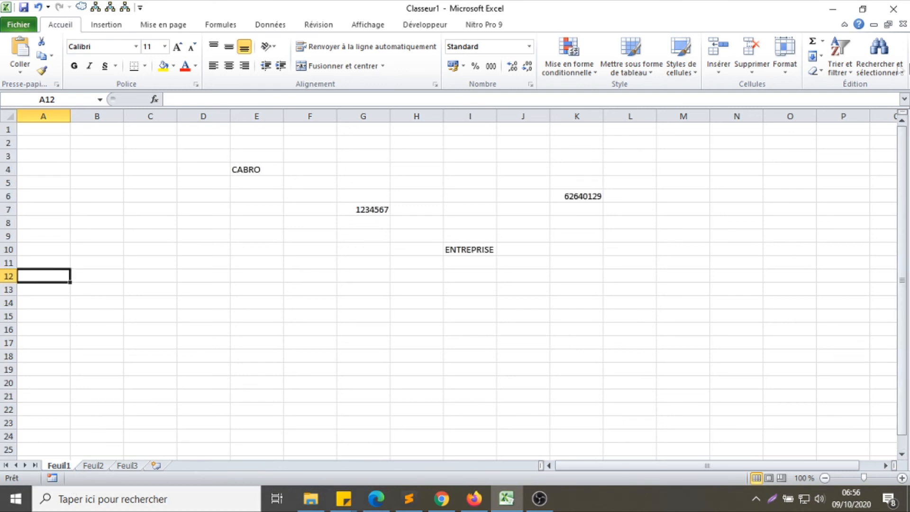
# Highlight the range C2:N15 around all the entries and view the empty columns beyond it.
pyautogui.click(55, 157)
pyautogui.moveTo(174, 142); pyautogui.dragTo(736, 320)
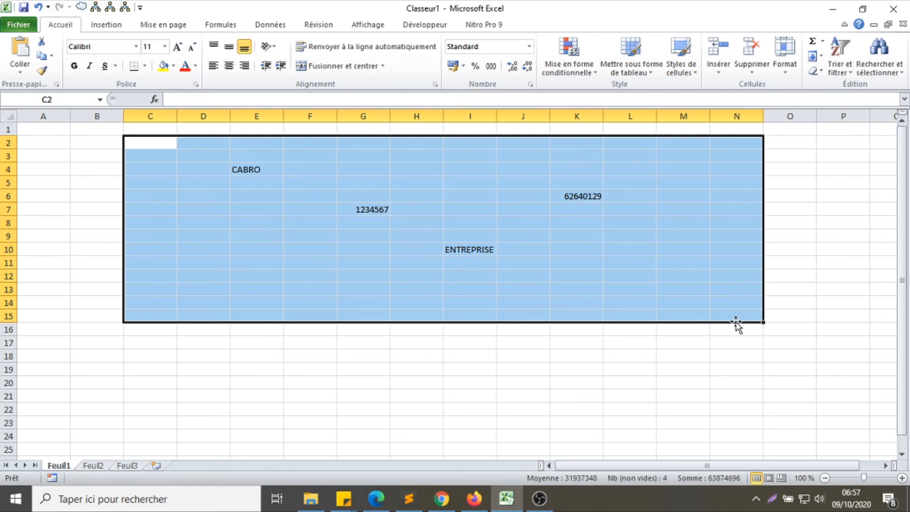
pyautogui.click(872, 466)
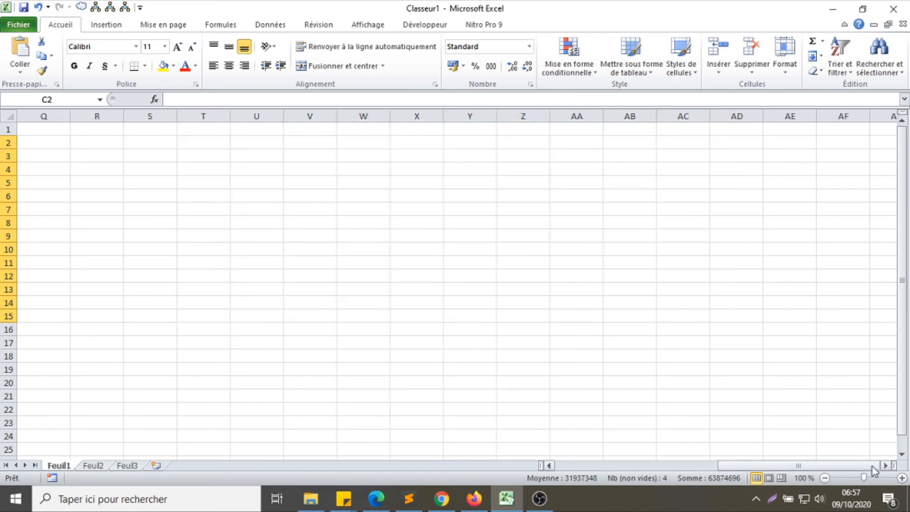
pyautogui.moveTo(871, 467); pyautogui.dragTo(664, 467)
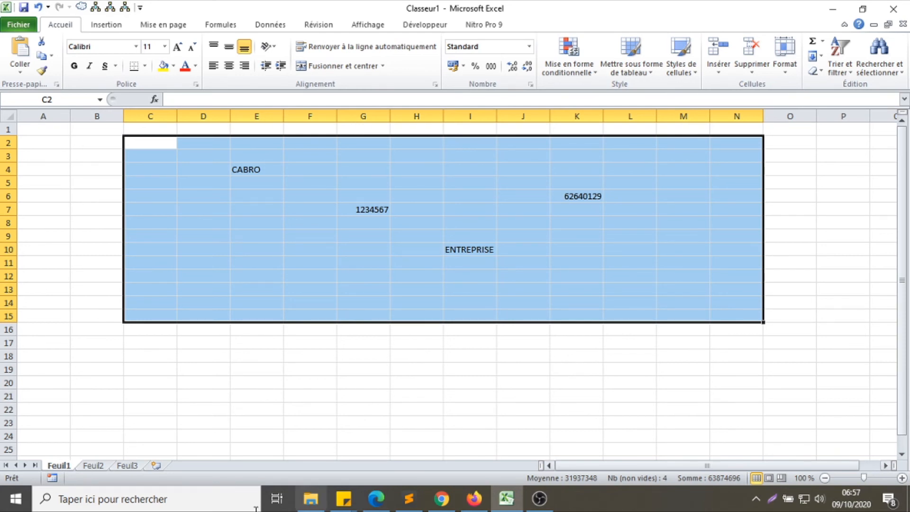
# View the sheets Feuil2 and Feuil3, and return to Feuil1.
pyautogui.click(93, 465)
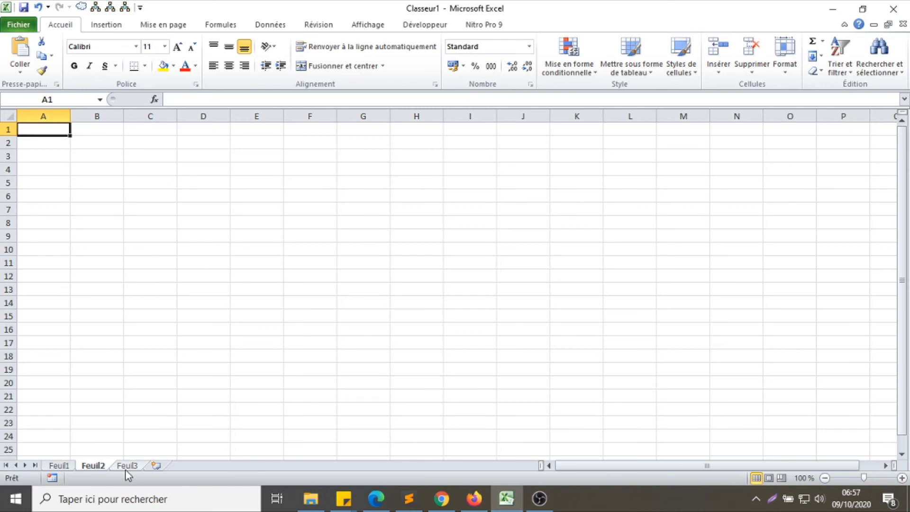
pyautogui.click(126, 465)
pyautogui.click(59, 466)
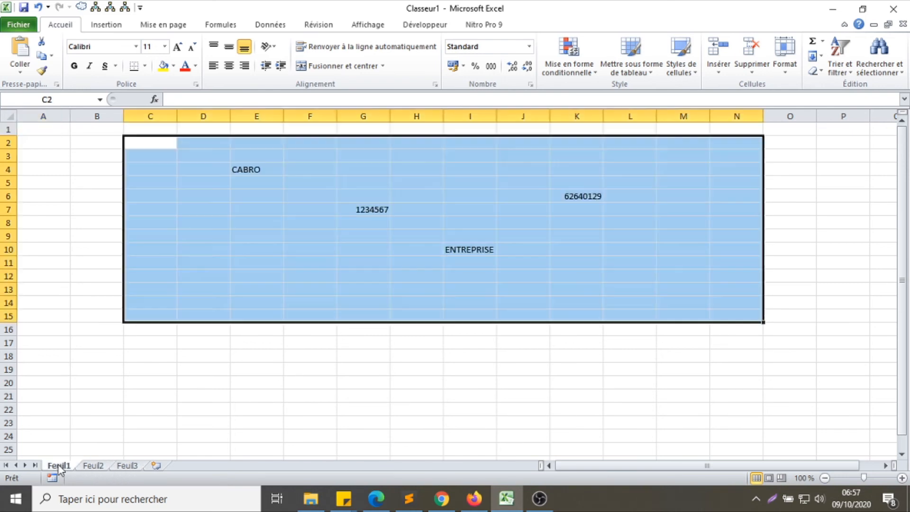
# Highlight the work area around the entries with repeated range selections, finishing with D2:K13.
pyautogui.click(332, 261)
pyautogui.moveTo(223, 144); pyautogui.dragTo(754, 325)
pyautogui.click(148, 236)
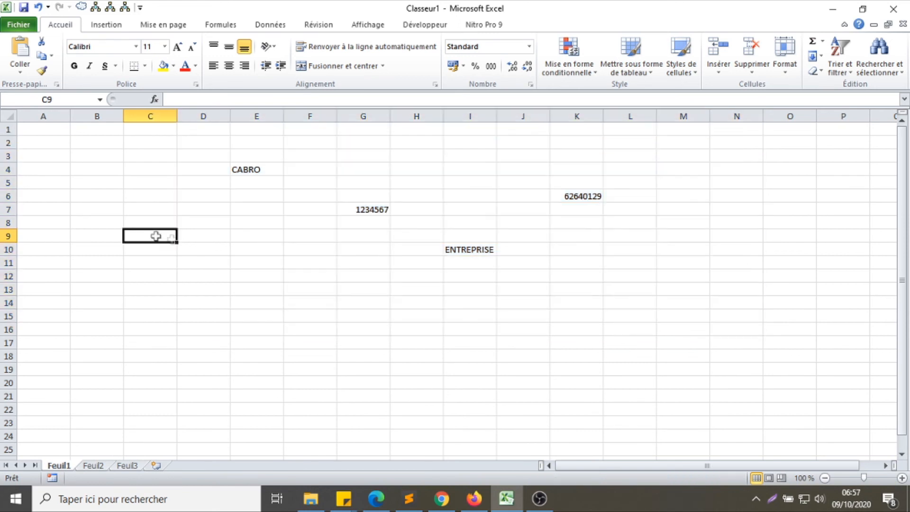
pyautogui.moveTo(218, 138); pyautogui.dragTo(660, 338)
pyautogui.click(205, 150)
pyautogui.moveTo(227, 145); pyautogui.dragTo(588, 290)
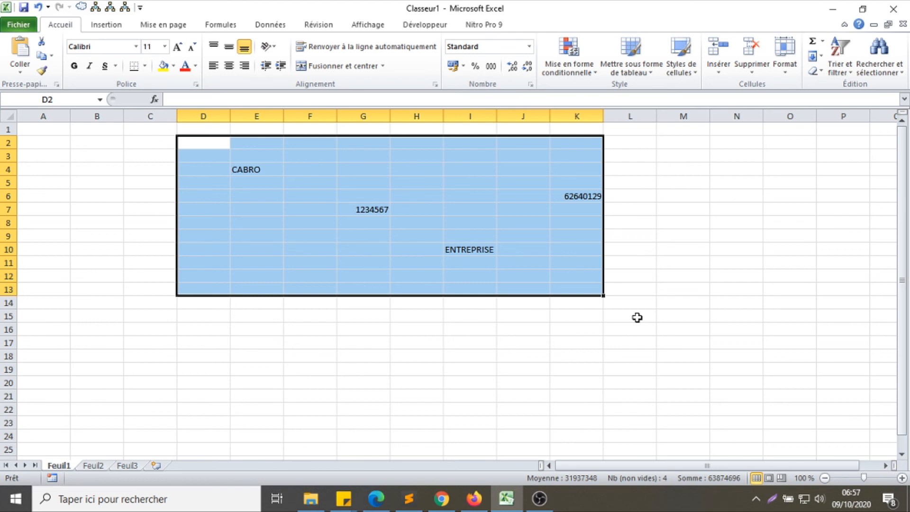
# Enter the web address bwoui.cabroentreprise.com in cell H17 and select the range H17:J17 that its text spans.
pyautogui.click(416, 342)
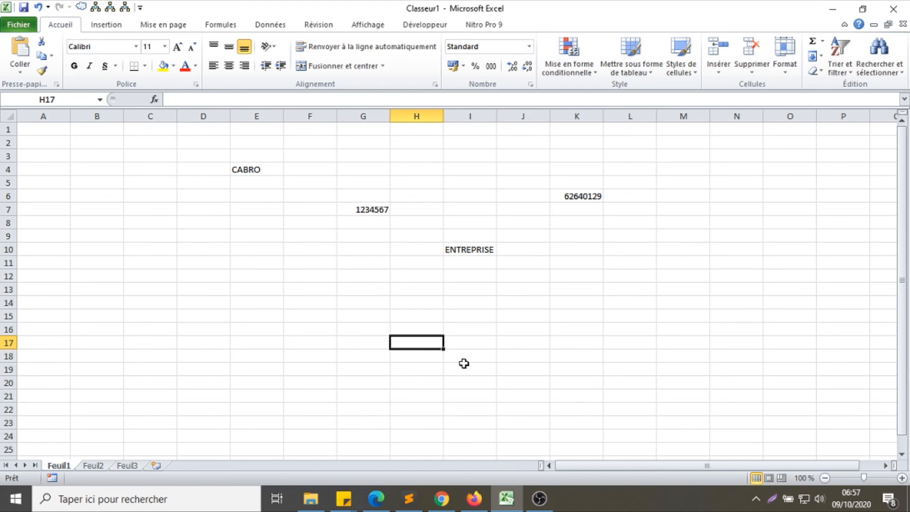
pyautogui.write('bwoui.cabroentreprise.com')
pyautogui.press('Return')
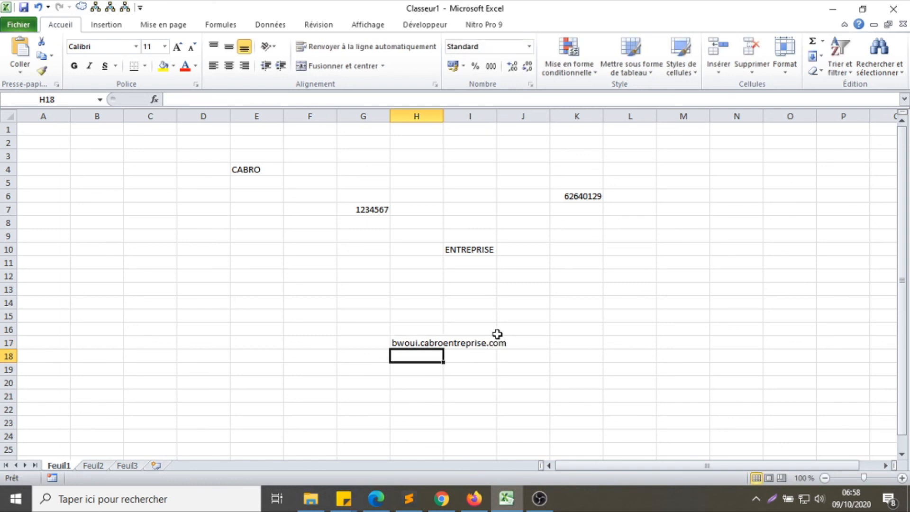
pyautogui.moveTo(410, 342); pyautogui.dragTo(509, 341)
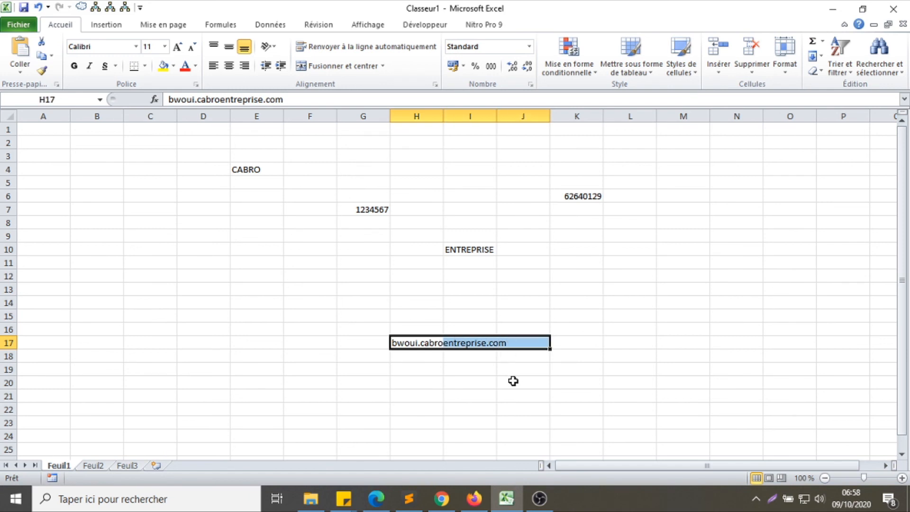